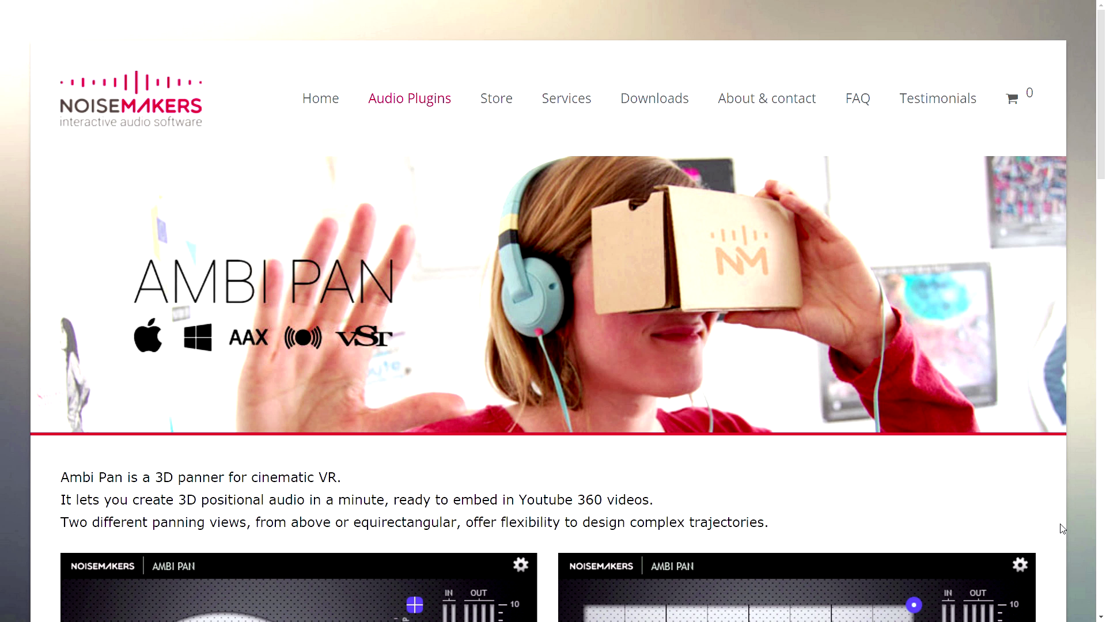
# - Scroll down the Ambi Pan page to its two panning-view screenshots
pyautogui.scroll(-7, 1072, 485)
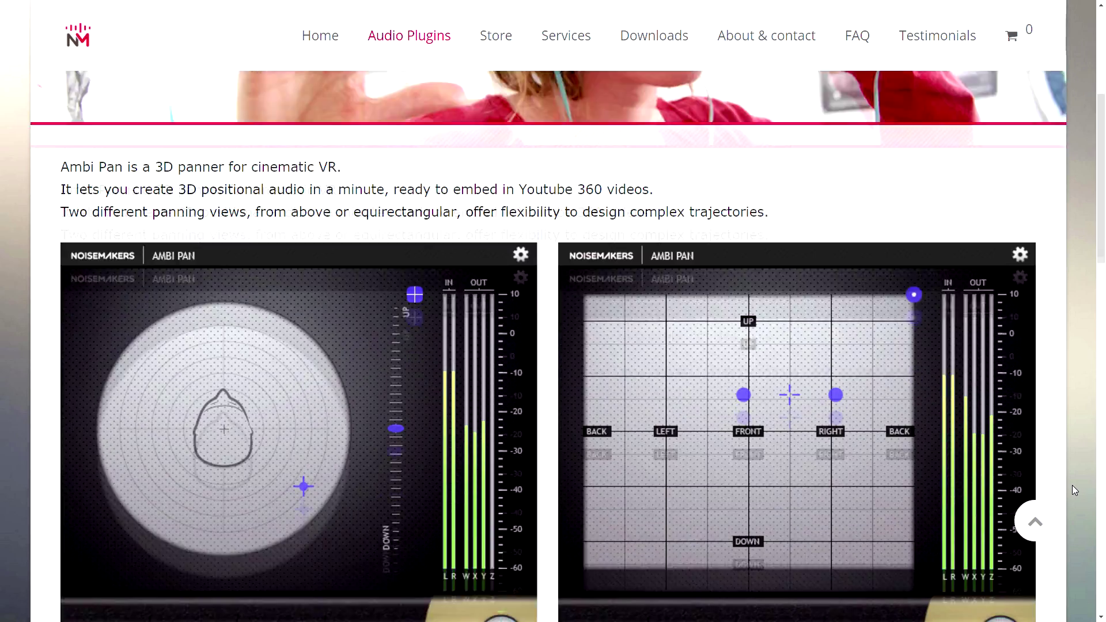
# - Scroll down to the page footer, then back up to the feature list and 01:52 Vimeo demo
pyautogui.scroll(-6, 1072, 485)
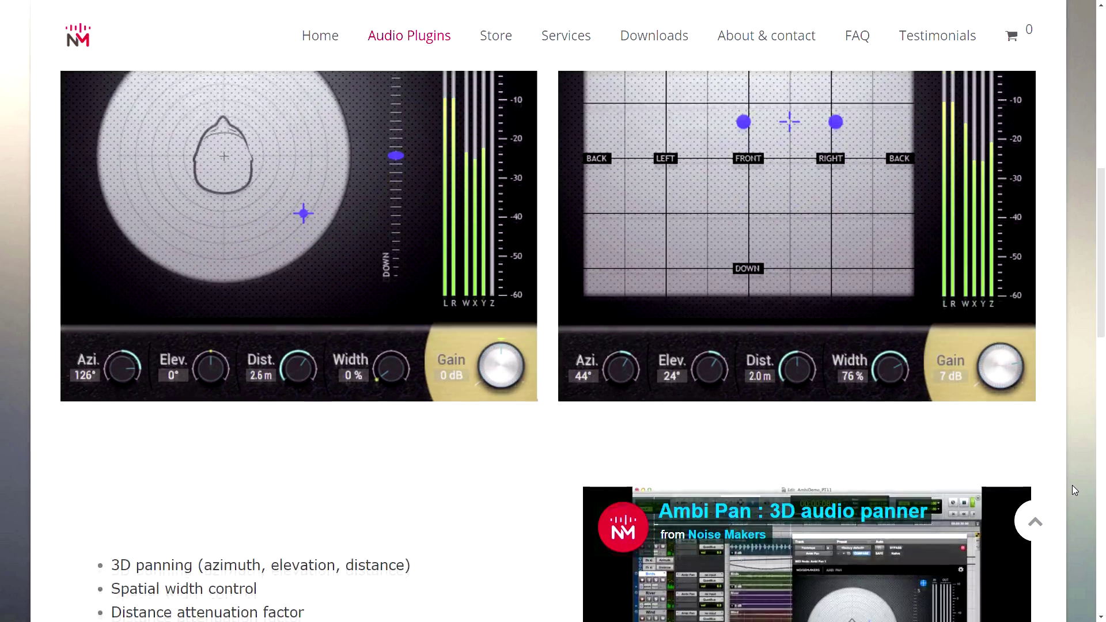
pyautogui.scroll(-8, 1073, 485)
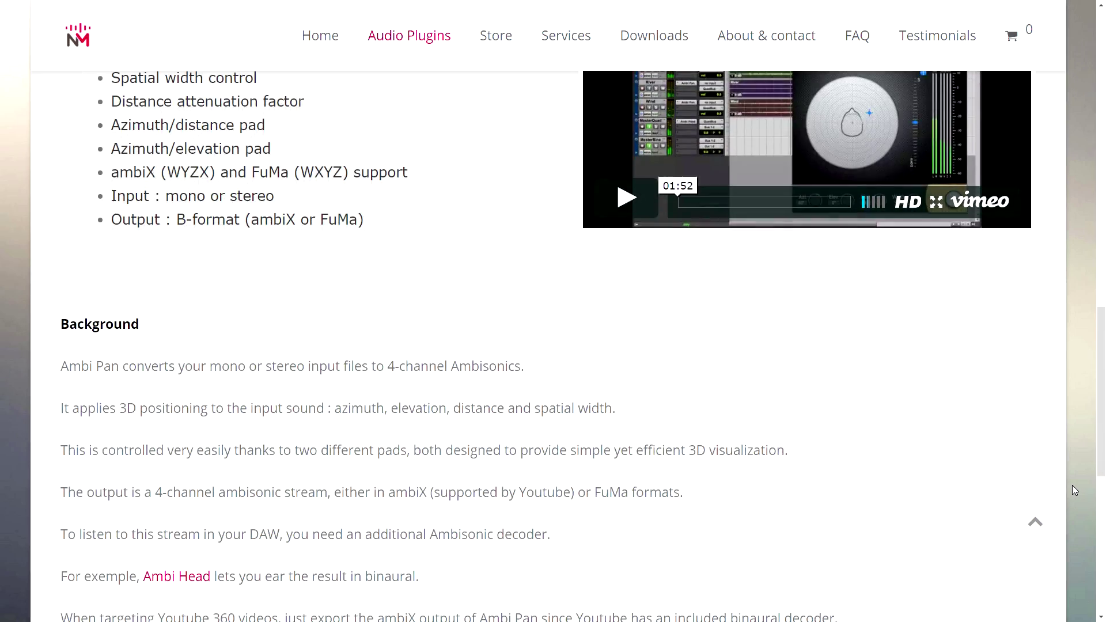
pyautogui.scroll(-3, 1072, 486)
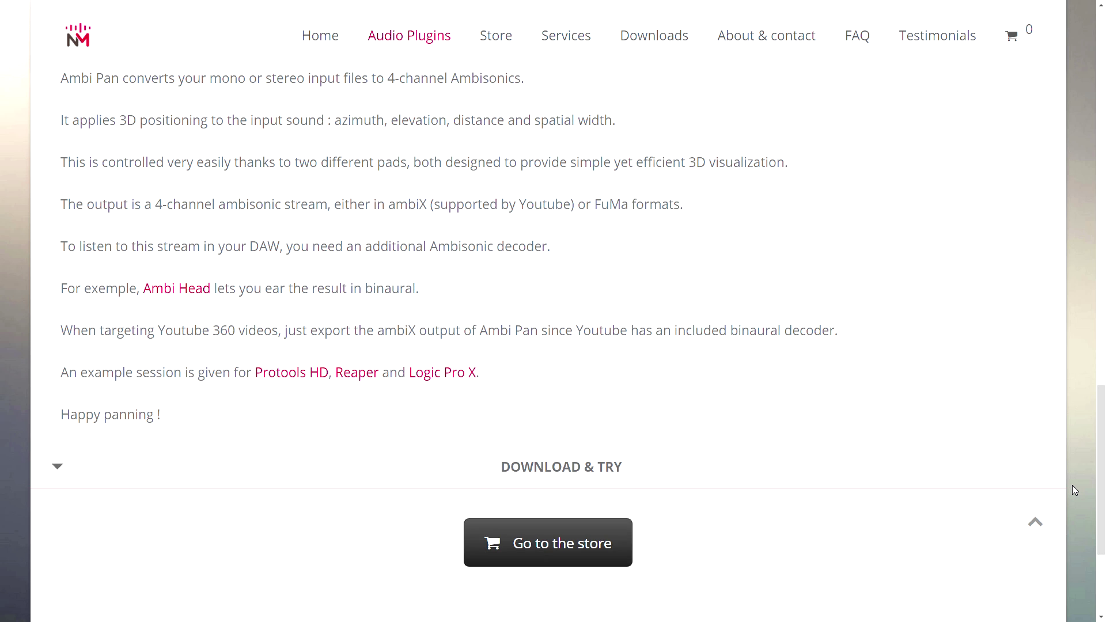
pyautogui.scroll(-4, 1072, 485)
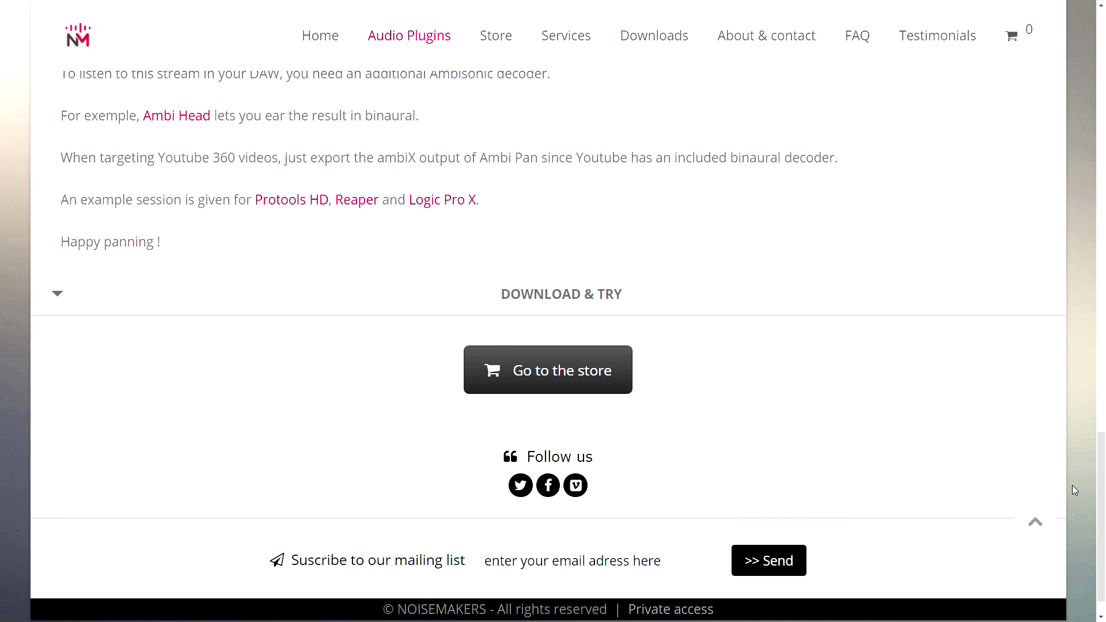
pyautogui.scroll(6, 1072, 485)
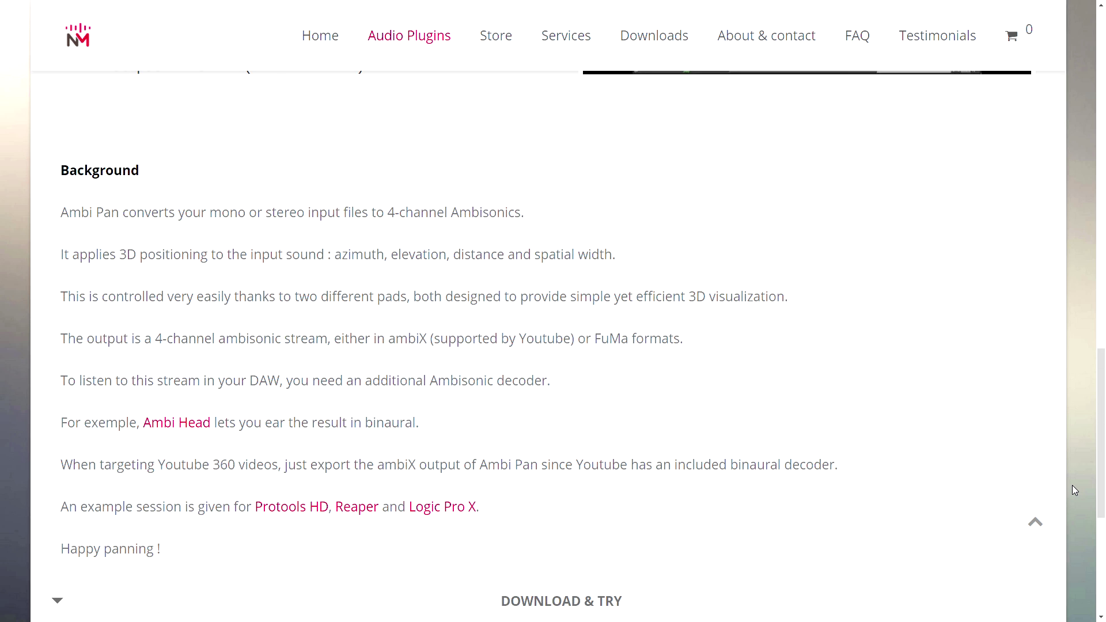
pyautogui.scroll(15, 1073, 484)
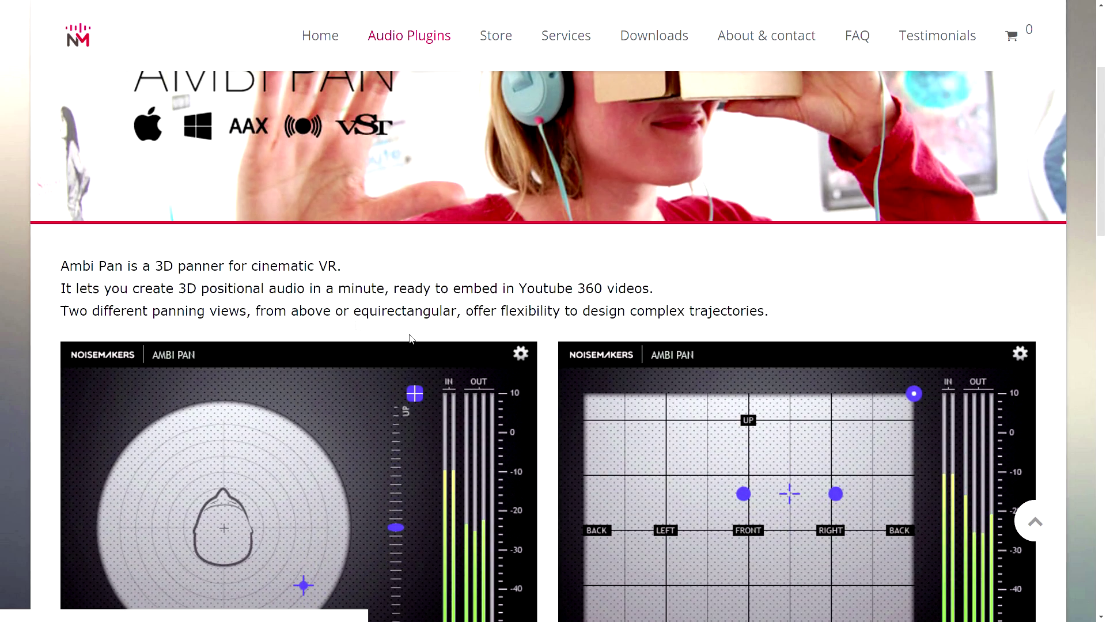
pyautogui.scroll(2, 889, 458)
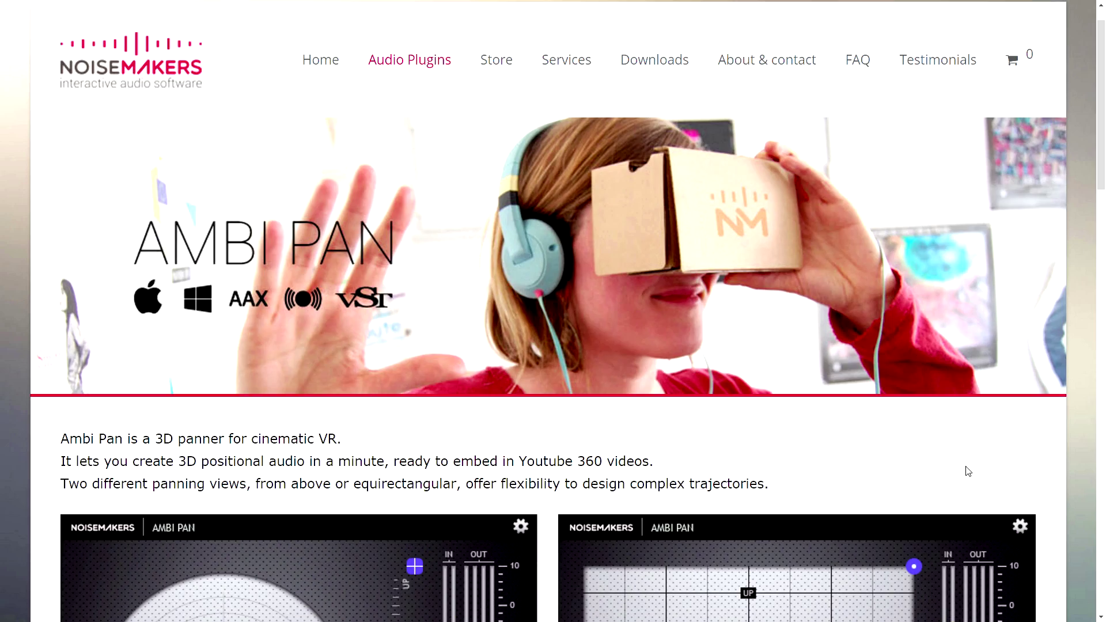
pyautogui.scroll(-10, 381, 403)
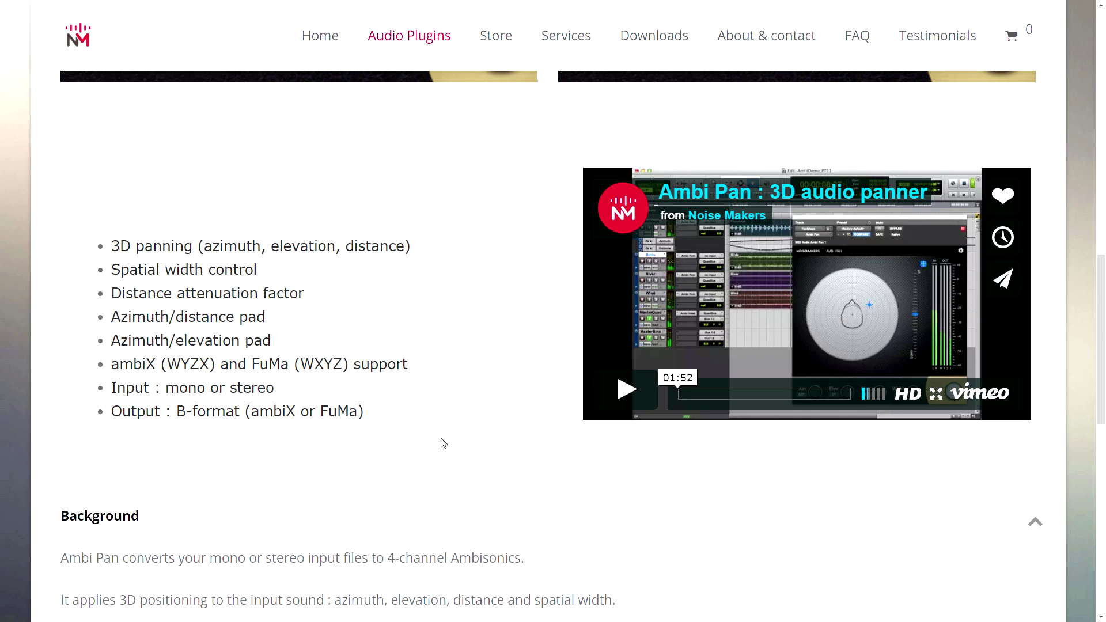
pyautogui.scroll(1, 443, 443)
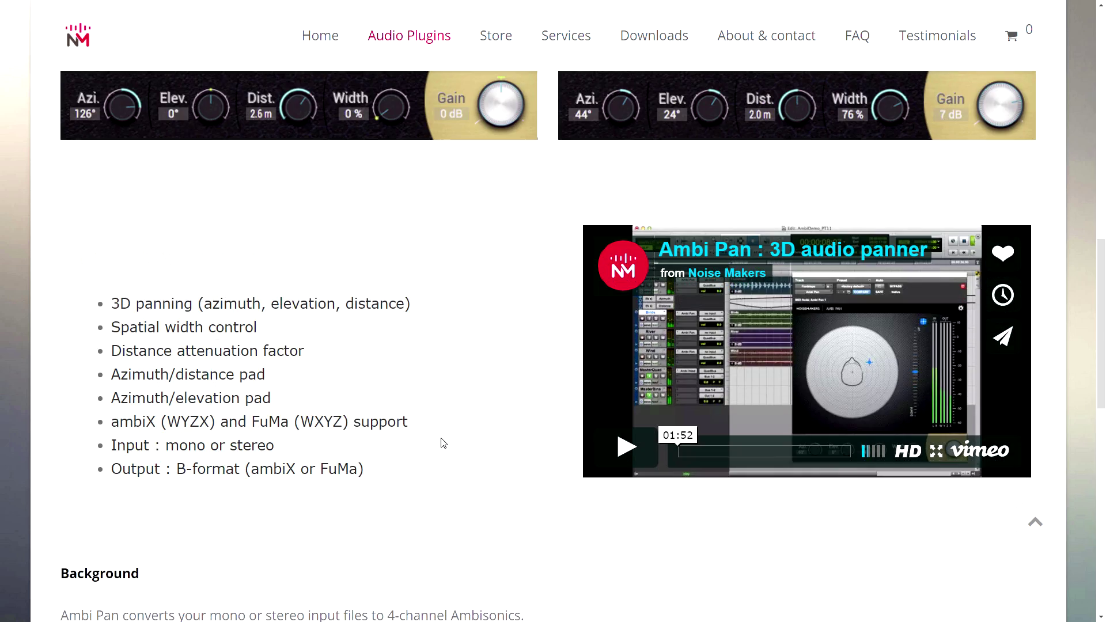
# - Scroll to the top, then down past the Background section on Ambi Head's binaural decoding
pyautogui.scroll(15, 443, 443)
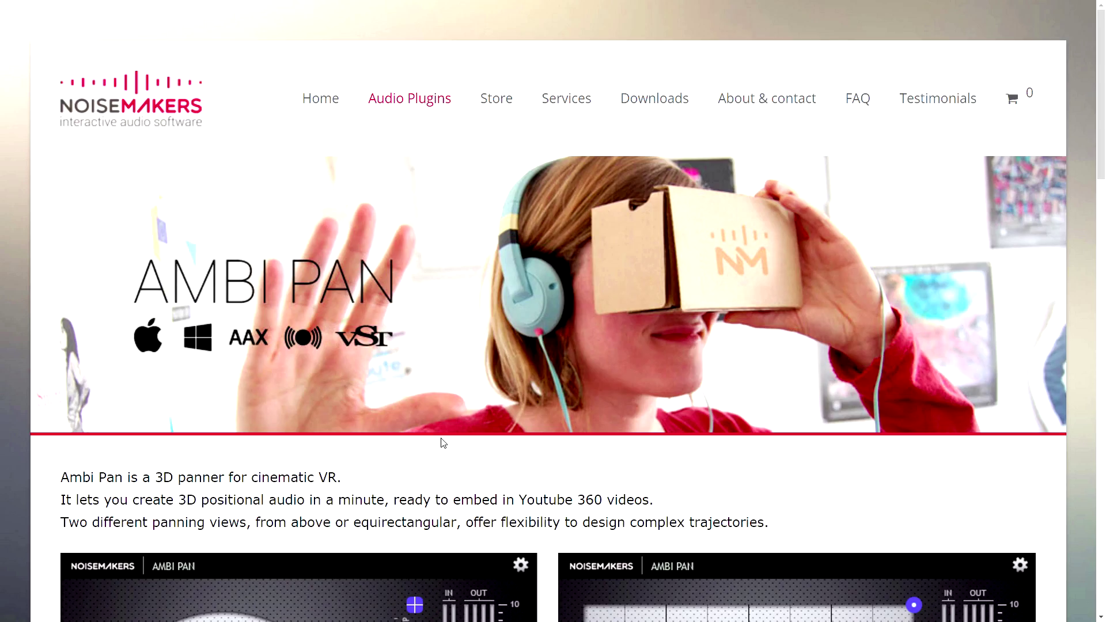
pyautogui.scroll(-15, 442, 466)
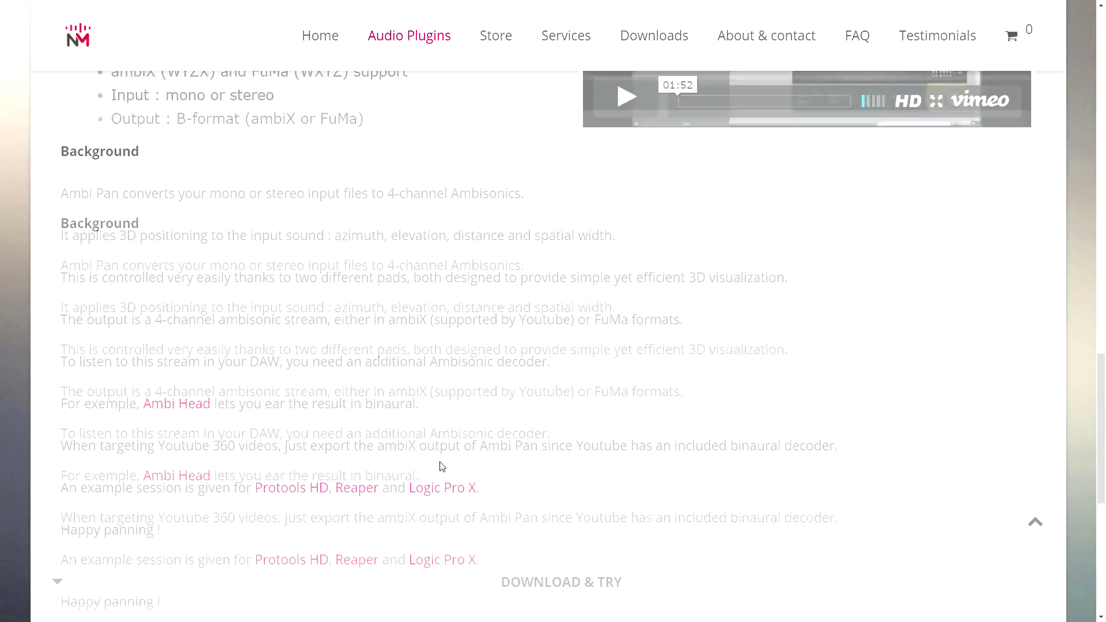
pyautogui.scroll(8, 441, 465)
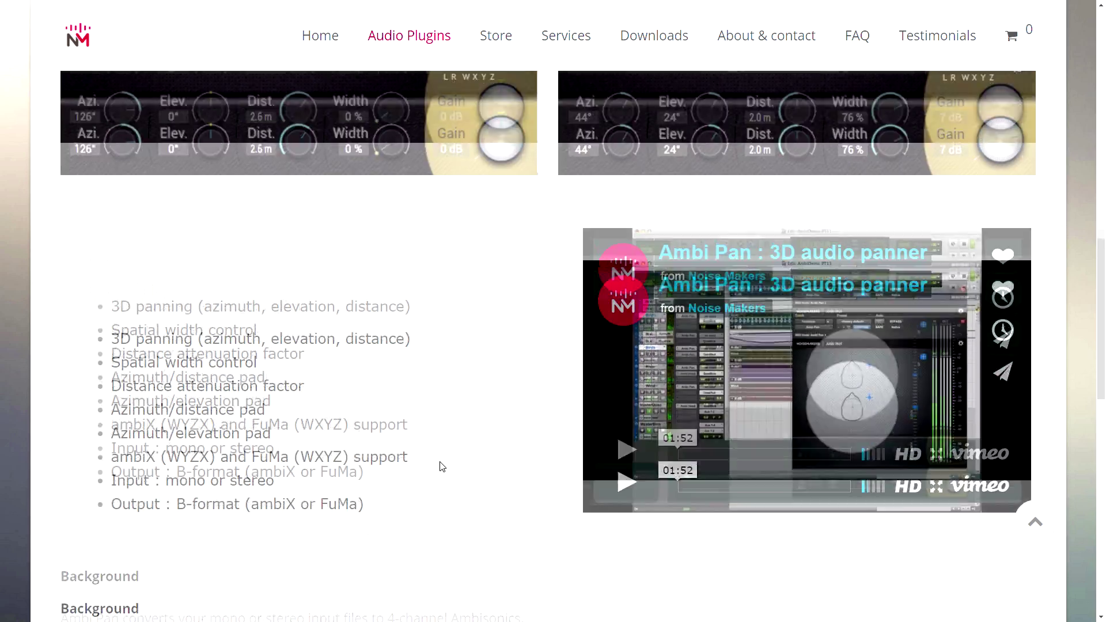
pyautogui.scroll(-7, 421, 468)
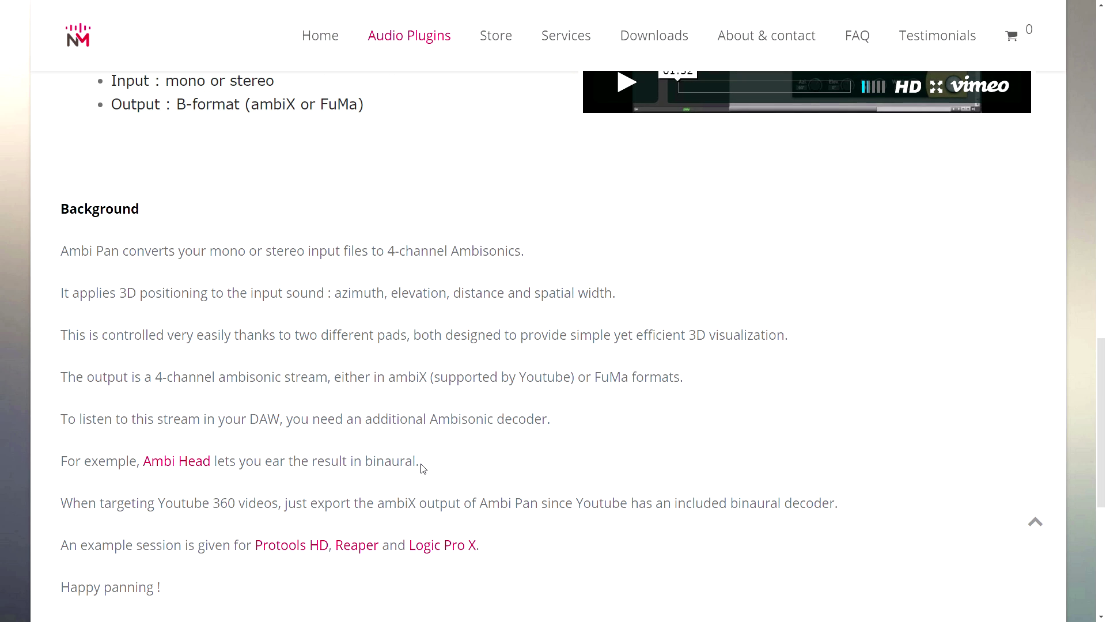
pyautogui.scroll(-2, 548, 479)
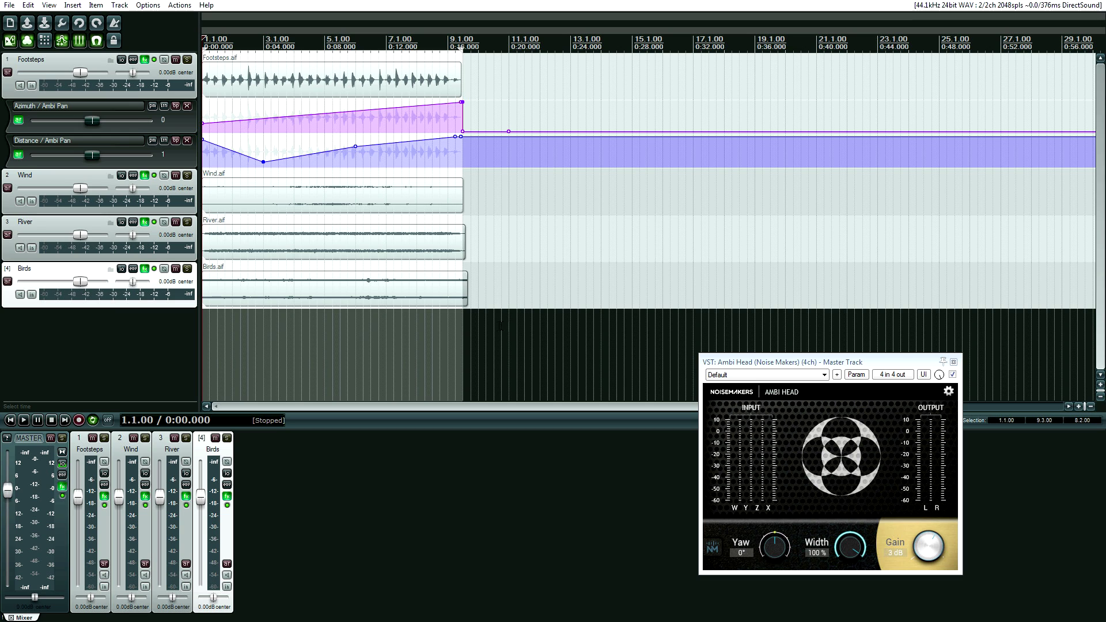
# - Place the edit position at 0:22, then return it to the project start at 1.1.00
pyautogui.click(539, 326)
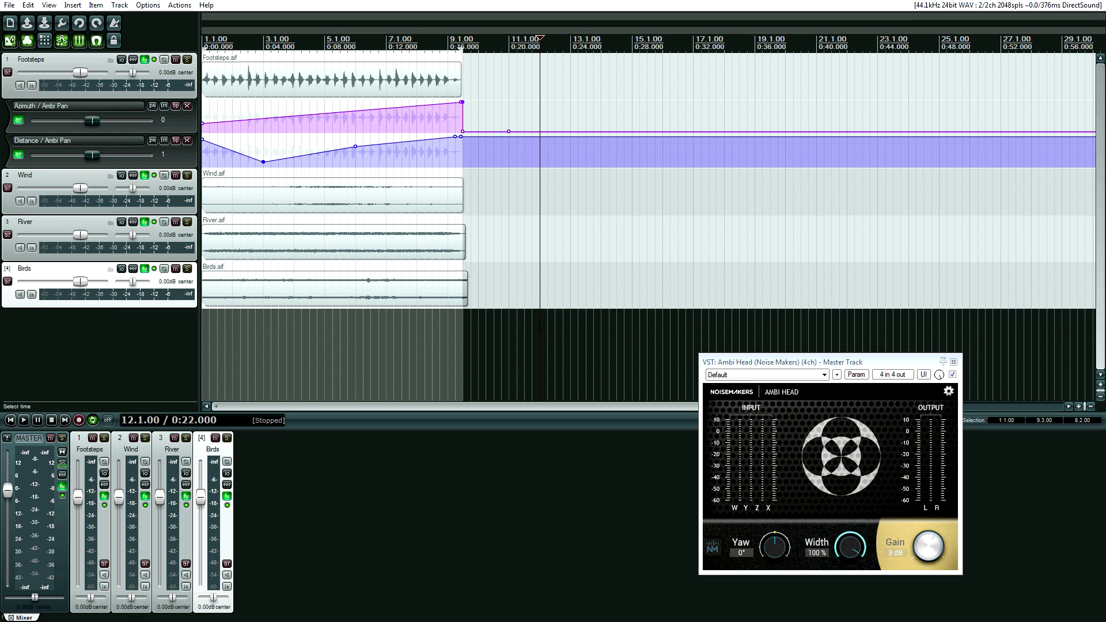
pyautogui.press('Home')
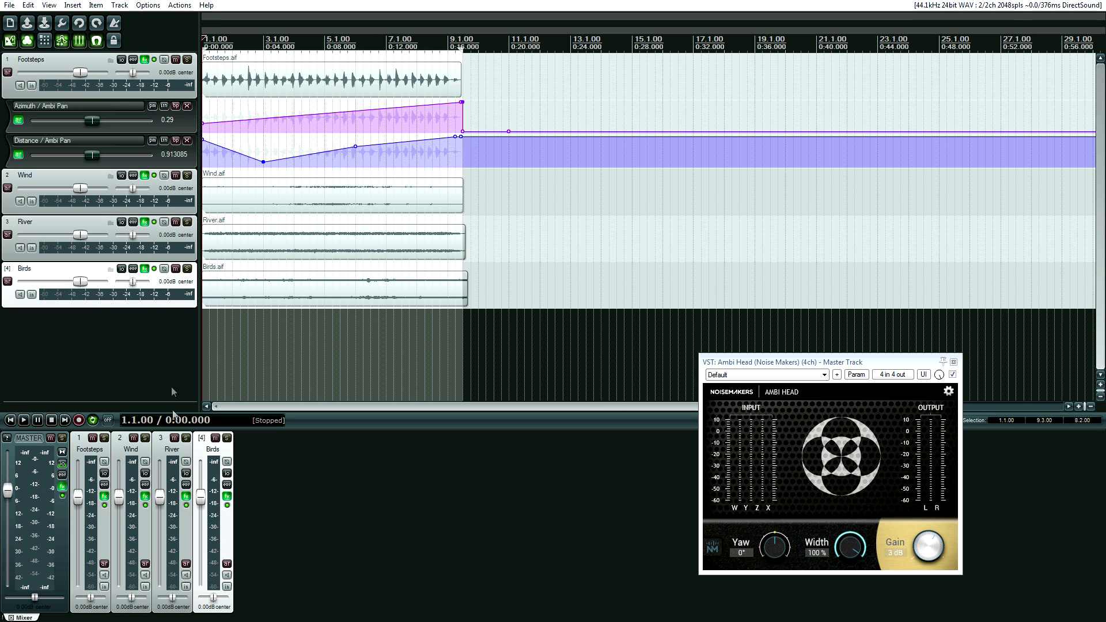
# - Show the Footsteps track's Ambi Pan window, move it aside, and select the River track
pyautogui.click(144, 59)
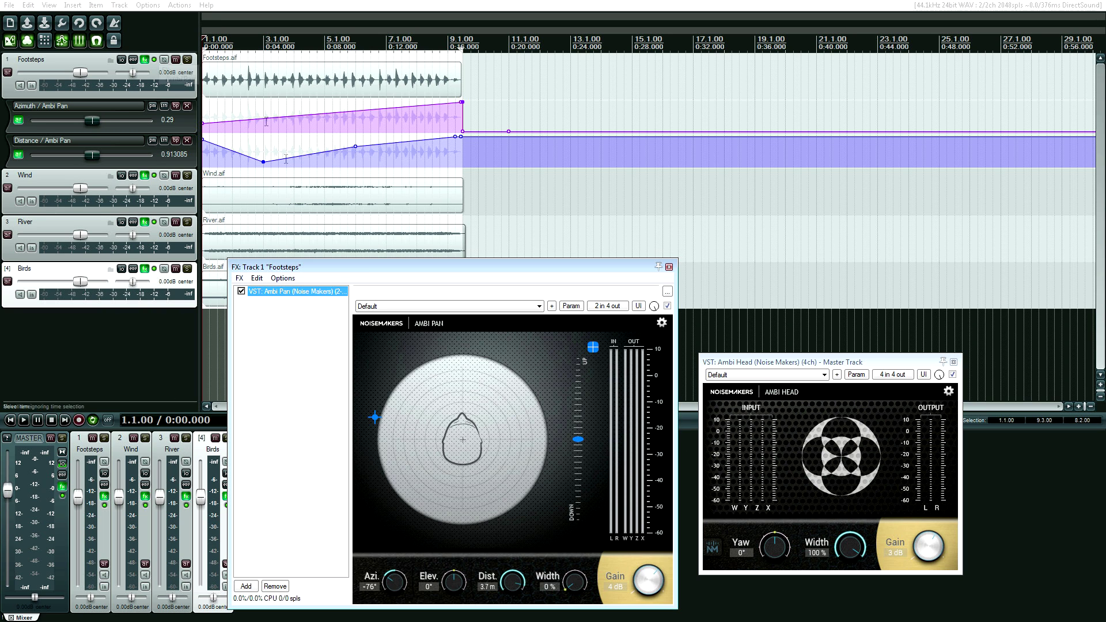
pyautogui.moveTo(354, 269); pyautogui.dragTo(289, 291)
pyautogui.click(655, 226)
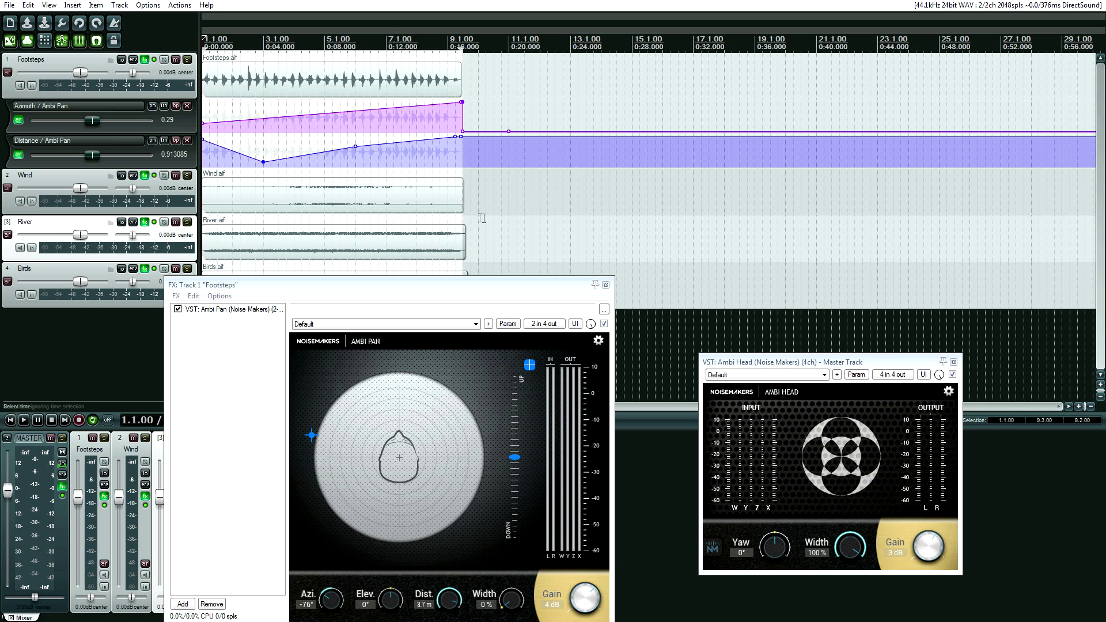
pyautogui.moveTo(422, 285); pyautogui.dragTo(402, 230)
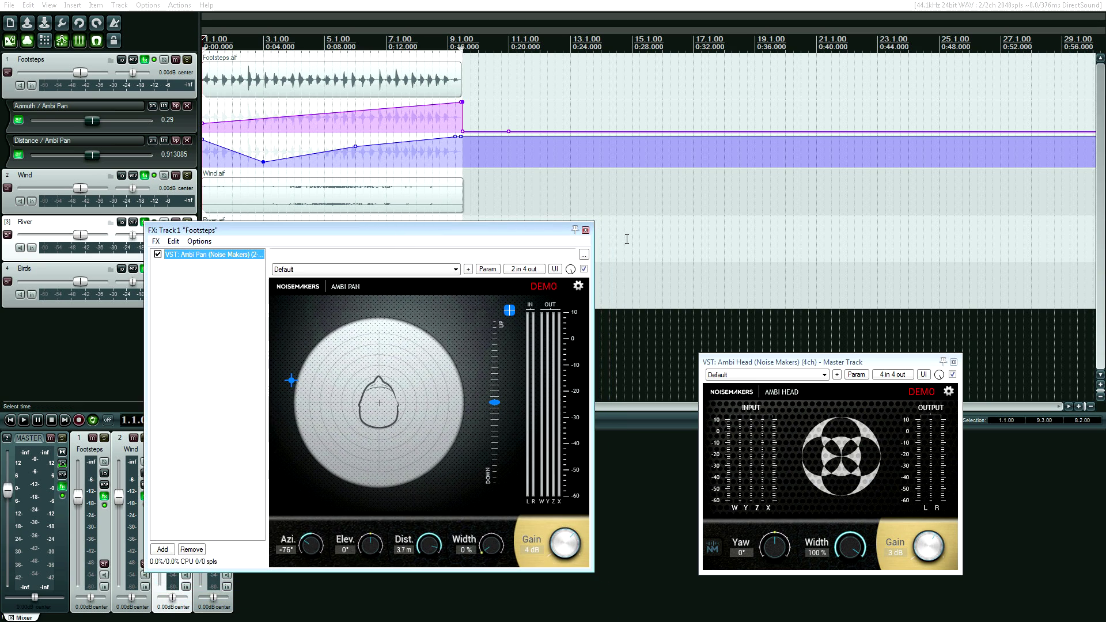
# - Play the project briefly, stop it, and reposition the Ambi Pan window
pyautogui.press('space')
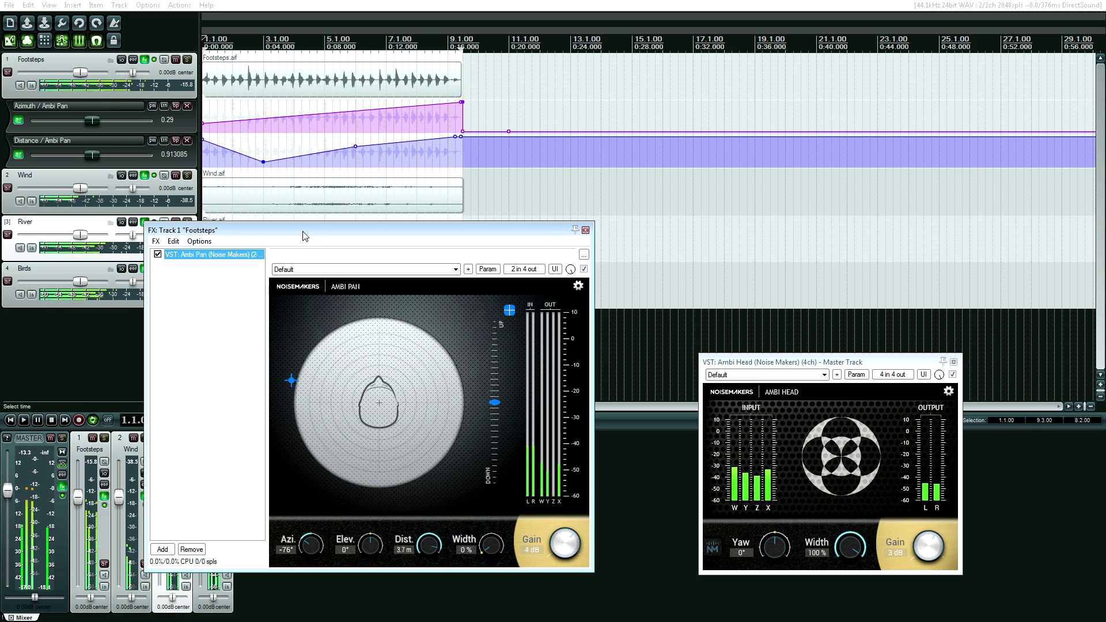
pyautogui.press('space')
pyautogui.moveTo(554, 234)
pyautogui.mouseDown()
pyautogui.moveTo(722, 230)
pyautogui.moveTo(563, 239)
pyautogui.mouseUp()
# - Play from 1.1.00 so Footsteps follows its automation around to Azi 162° and Dist 3.8 m
pyautogui.moveTo(310, 242); pyautogui.dragTo(307, 243)
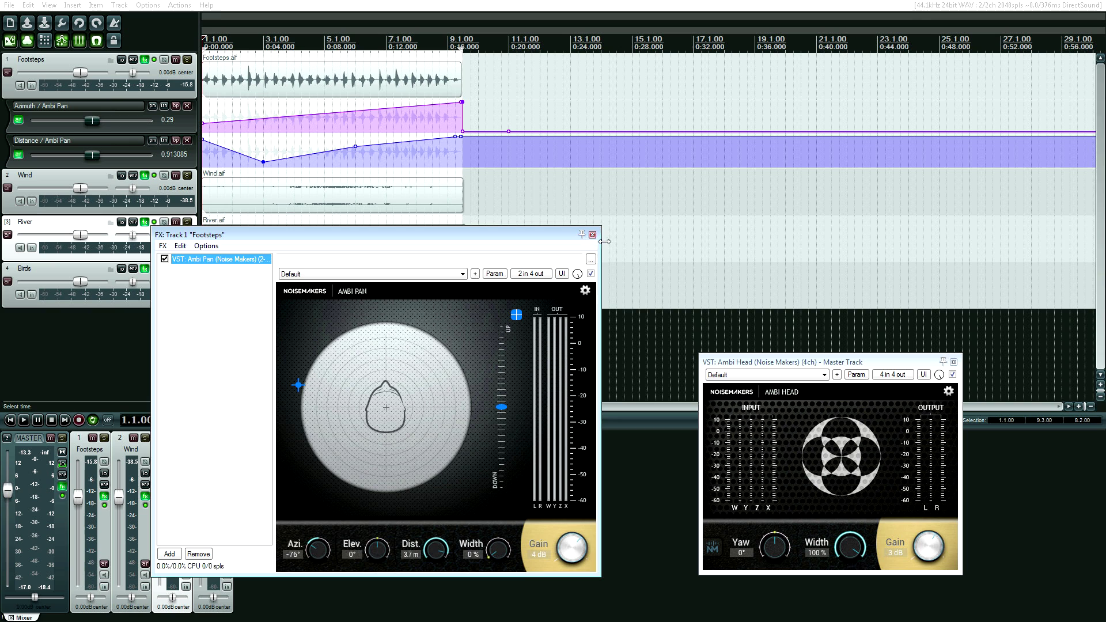
pyautogui.click(636, 257)
pyautogui.press('Home')
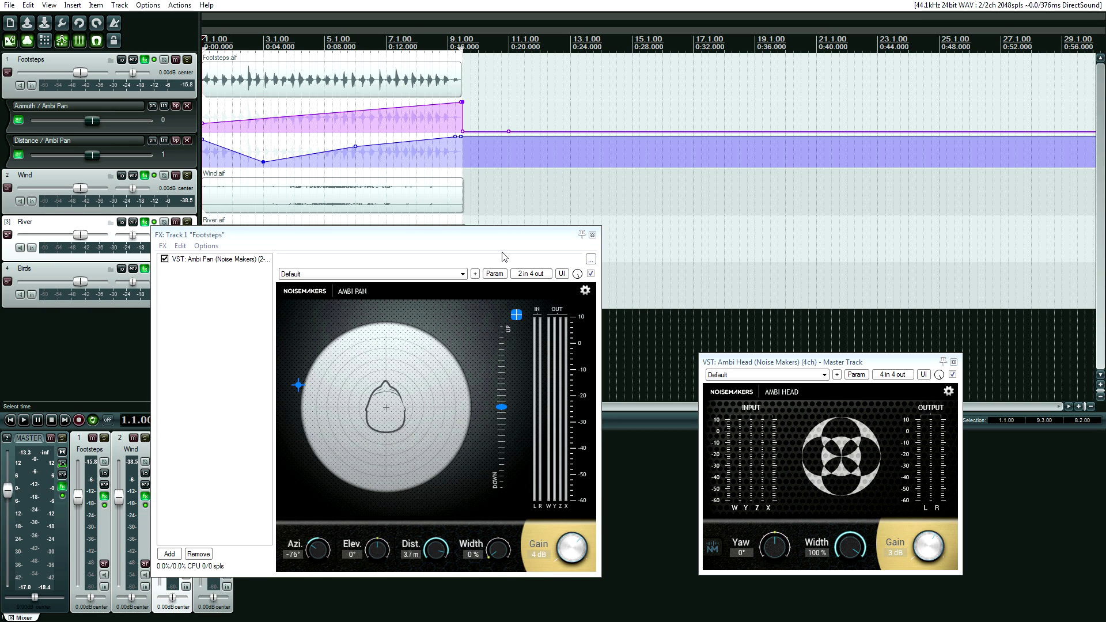
pyautogui.press('space')
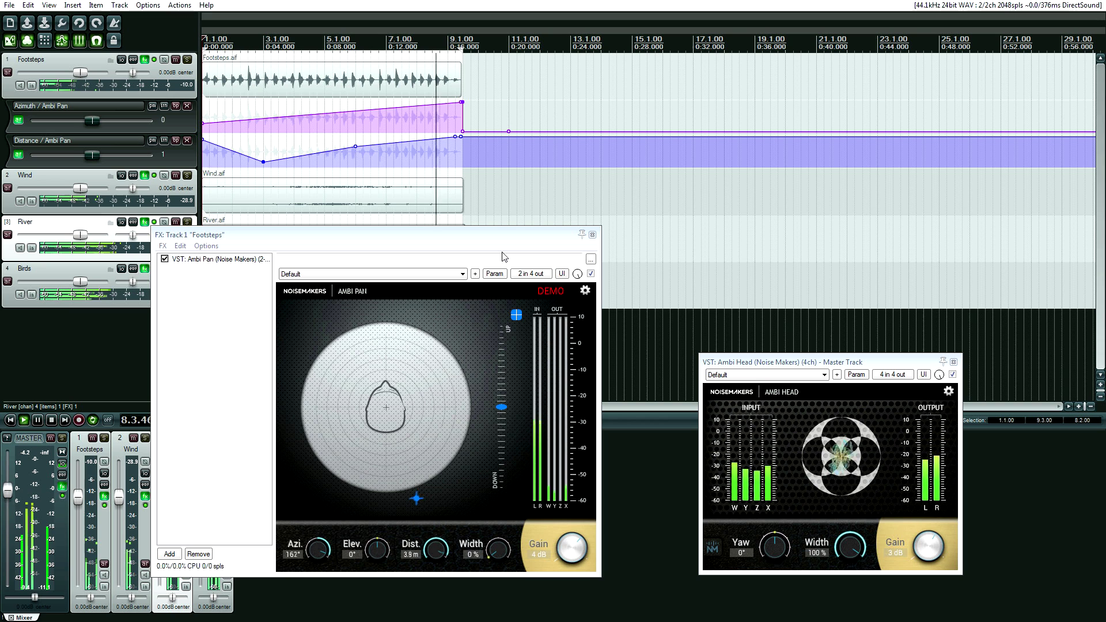
# - Stop playback at 1.1.00 and shift the FX: Track 1 window slightly down-right
pyautogui.press('space')
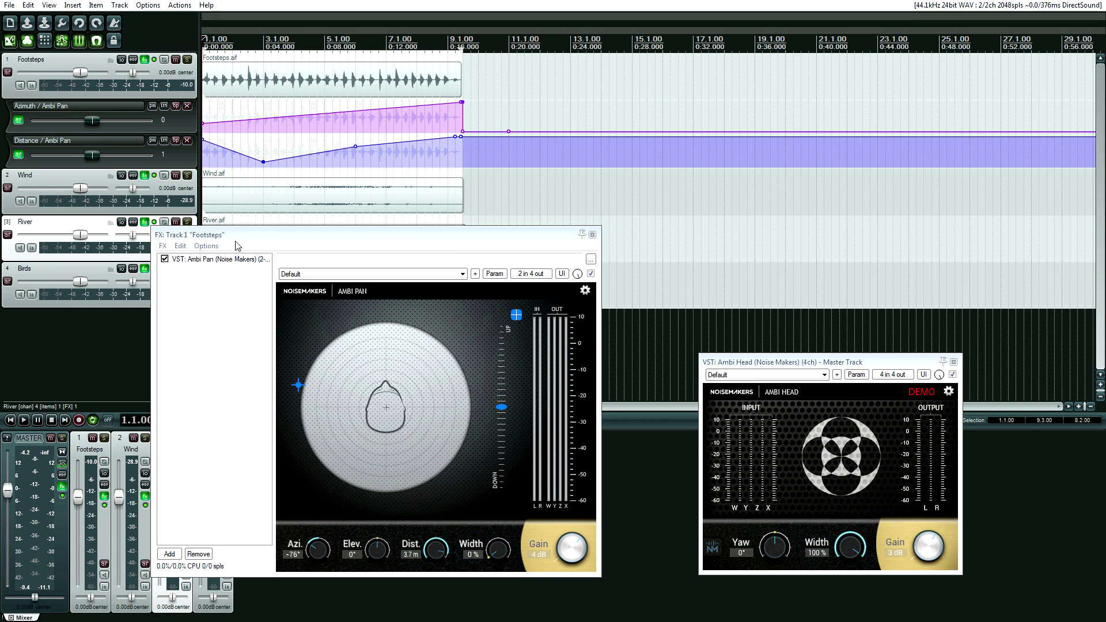
pyautogui.moveTo(240, 241)
pyautogui.mouseDown()
pyautogui.moveTo(267, 262)
pyautogui.moveTo(299, 232)
pyautogui.moveTo(296, 214)
pyautogui.moveTo(273, 201)
pyautogui.moveTo(246, 245)
pyautogui.mouseUp()
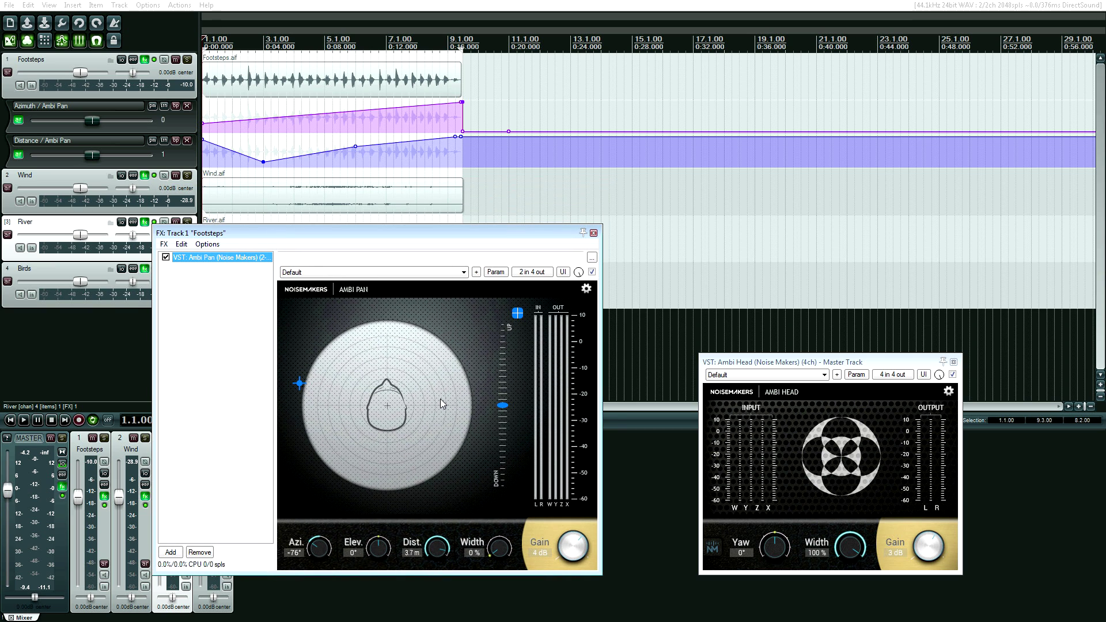